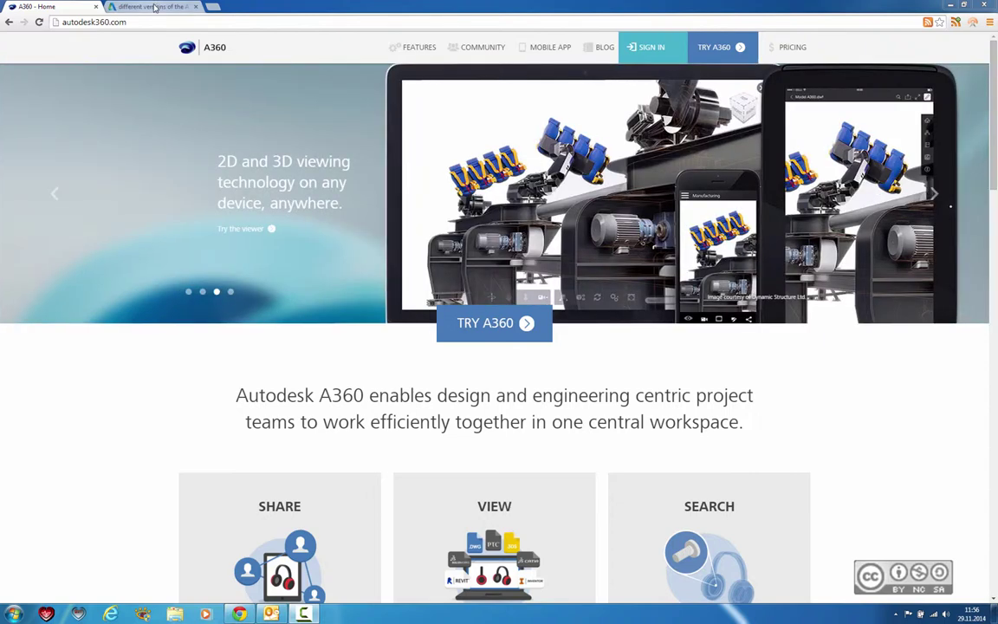
pyautogui.click(139, 6)
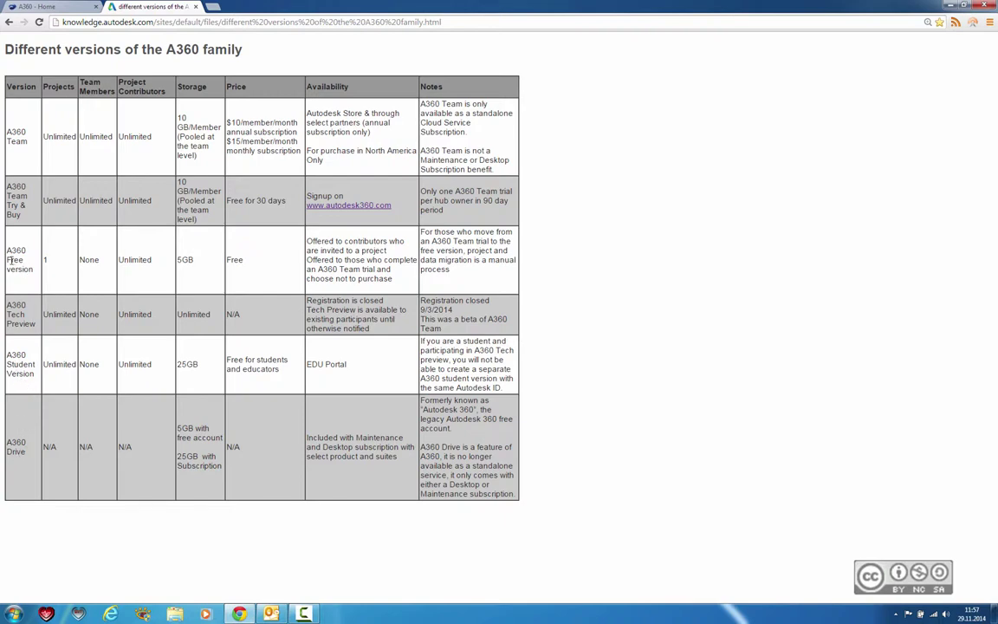
pyautogui.click(50, 7)
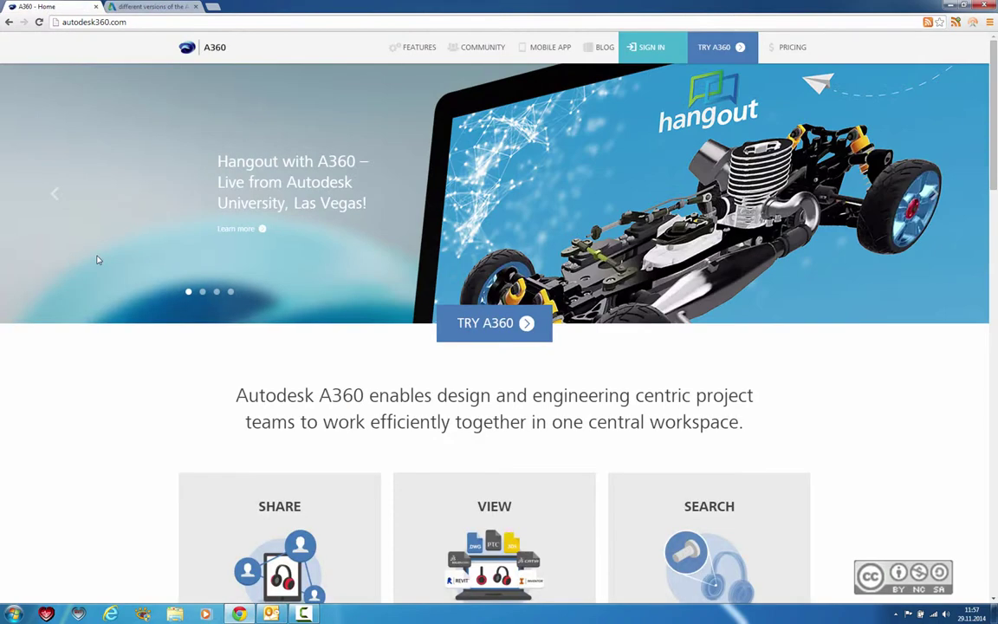
# Sign in to A360 with the account password to reach the All Projects list.
pyautogui.click(649, 48)
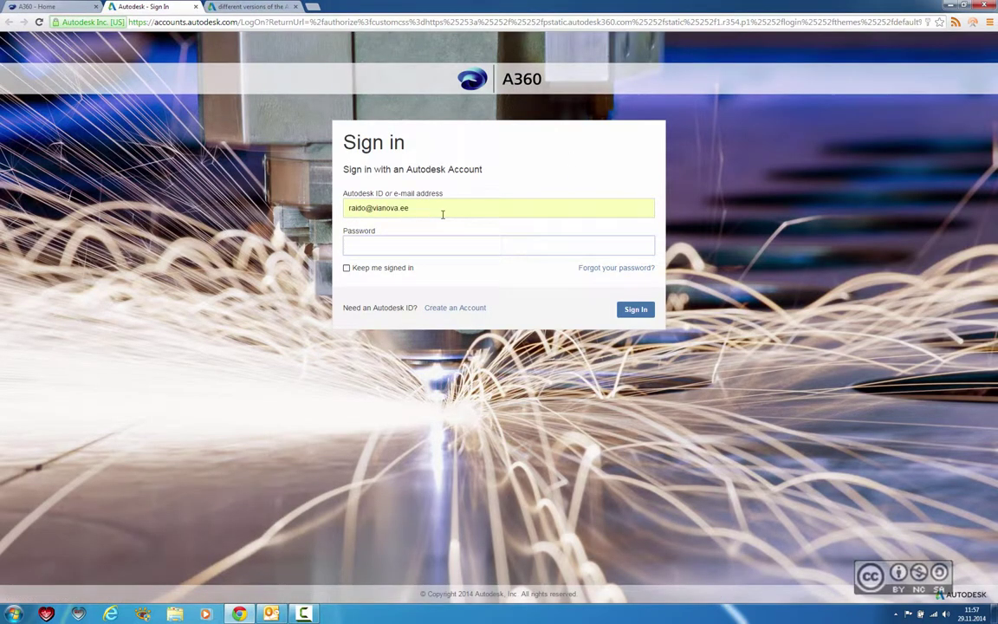
pyautogui.press('Tab')
pyautogui.write('********')
pyautogui.press('Return')
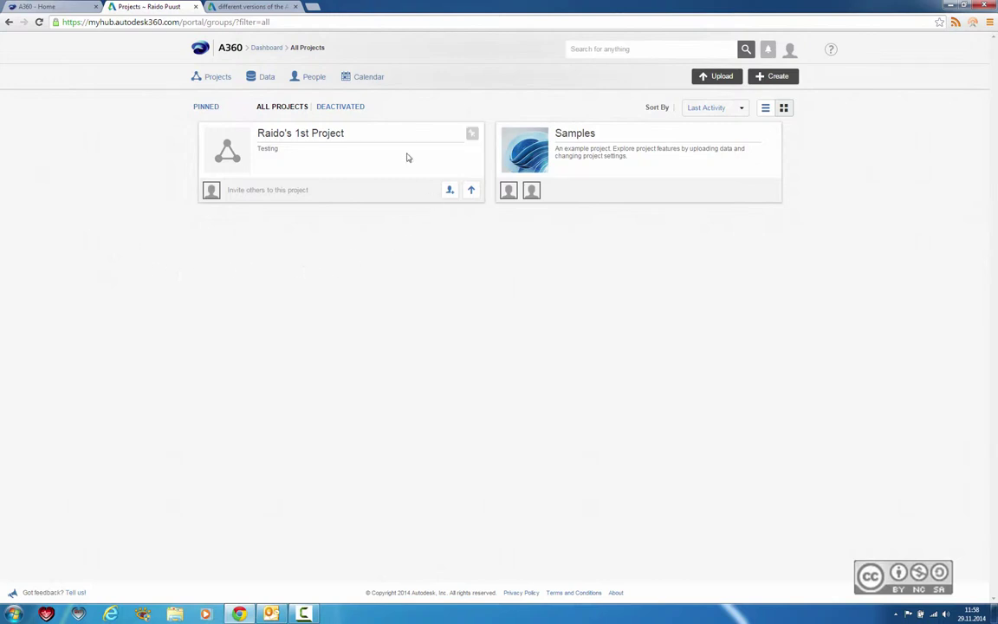
pyautogui.moveTo(341, 161)
pyautogui.moveTo(300, 139)
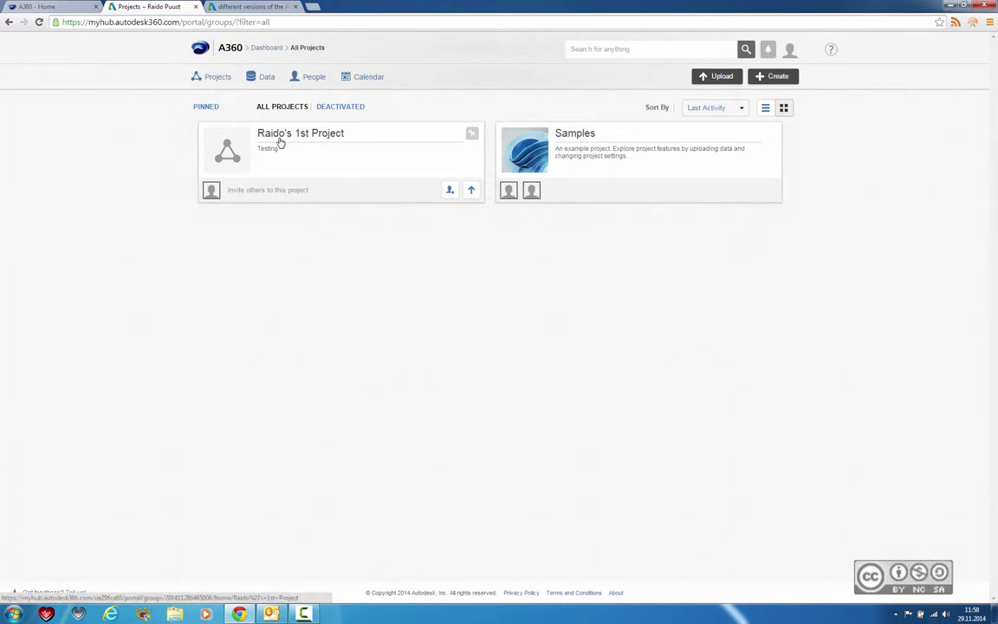
# Open the first project's dashboard, review its activity, and start a file upload.
pyautogui.click(286, 137)
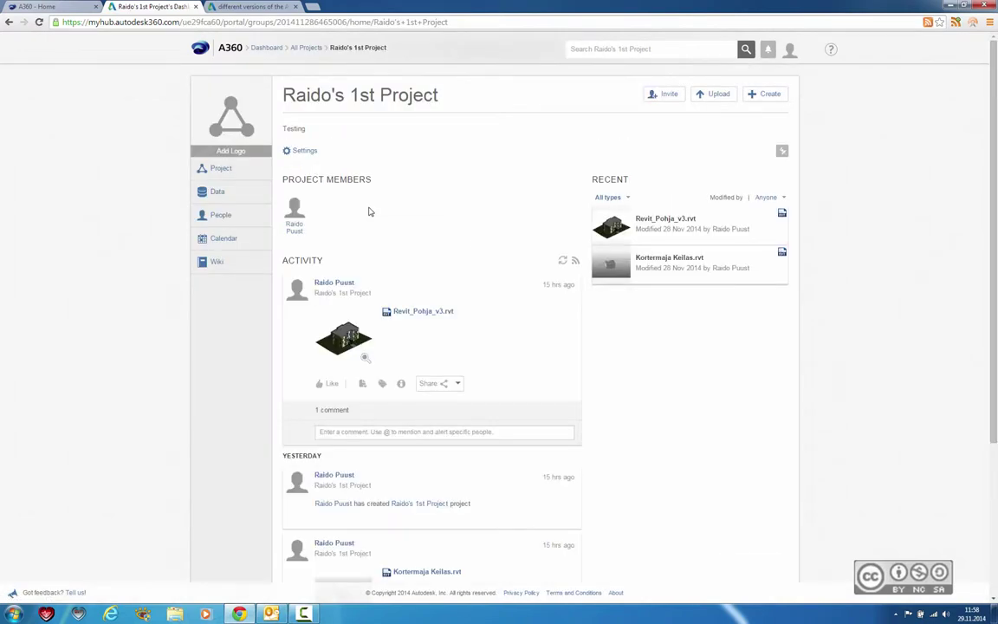
pyautogui.moveTo(441, 346)
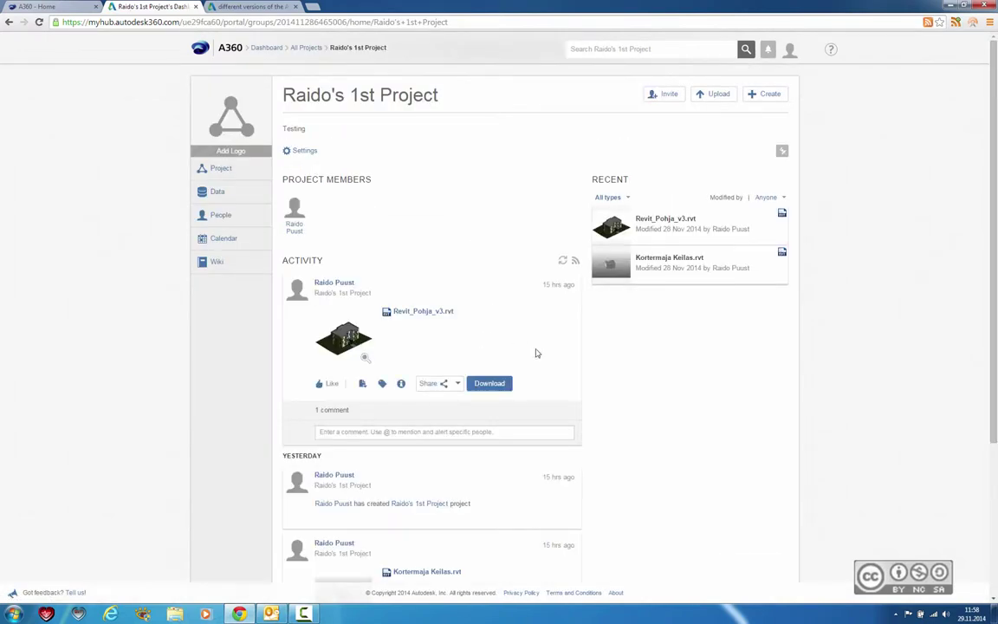
pyautogui.scroll(-1, 597, 360)
pyautogui.scroll(-1, 597, 360)
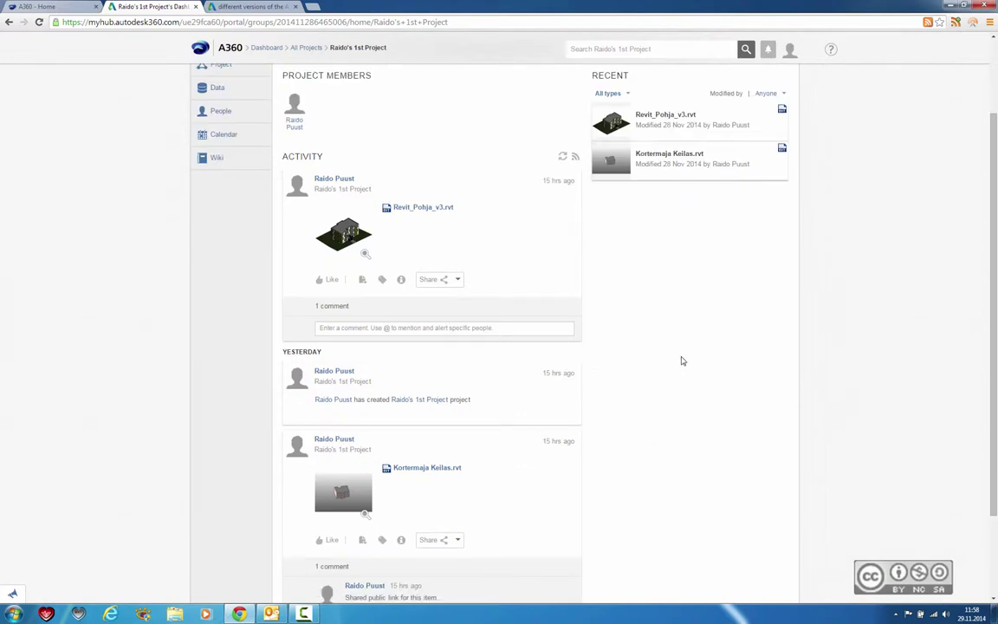
pyautogui.scroll(2, 681, 360)
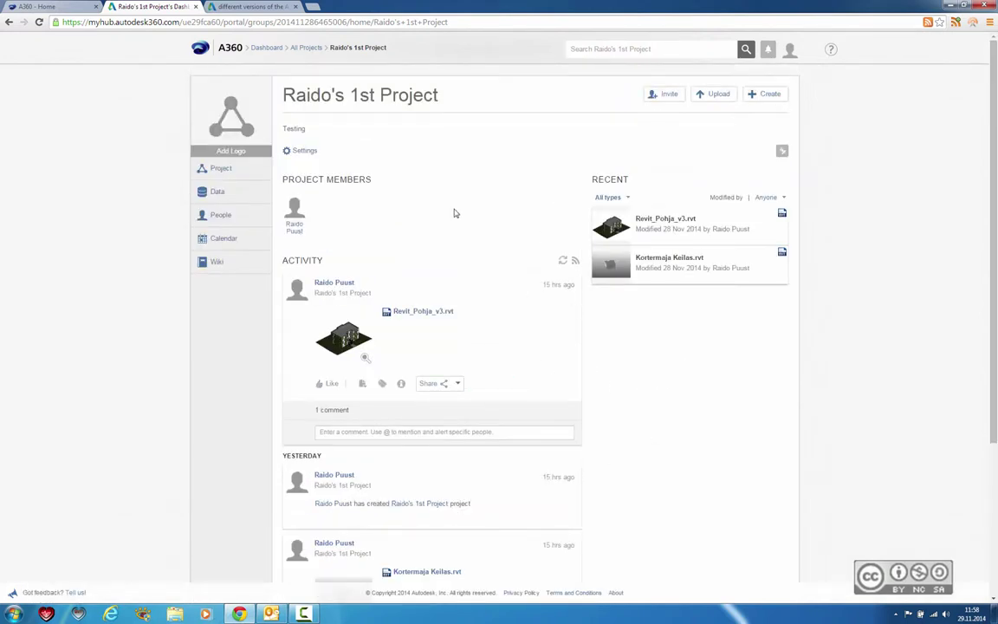
pyautogui.click(718, 97)
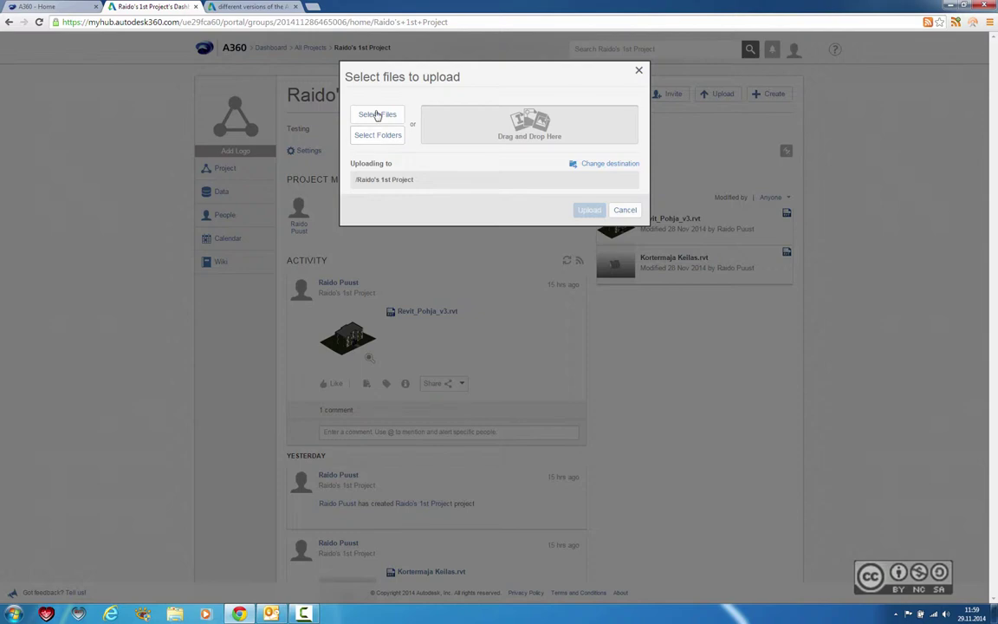
# Close the file browser without choosing a file and cancel the upload.
pyautogui.click(372, 115)
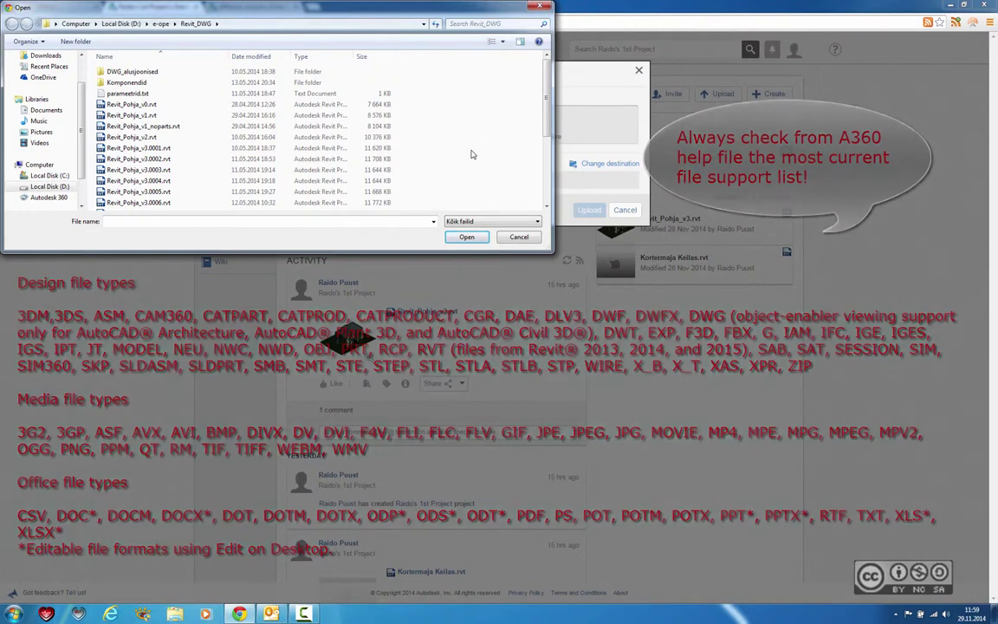
pyautogui.click(518, 237)
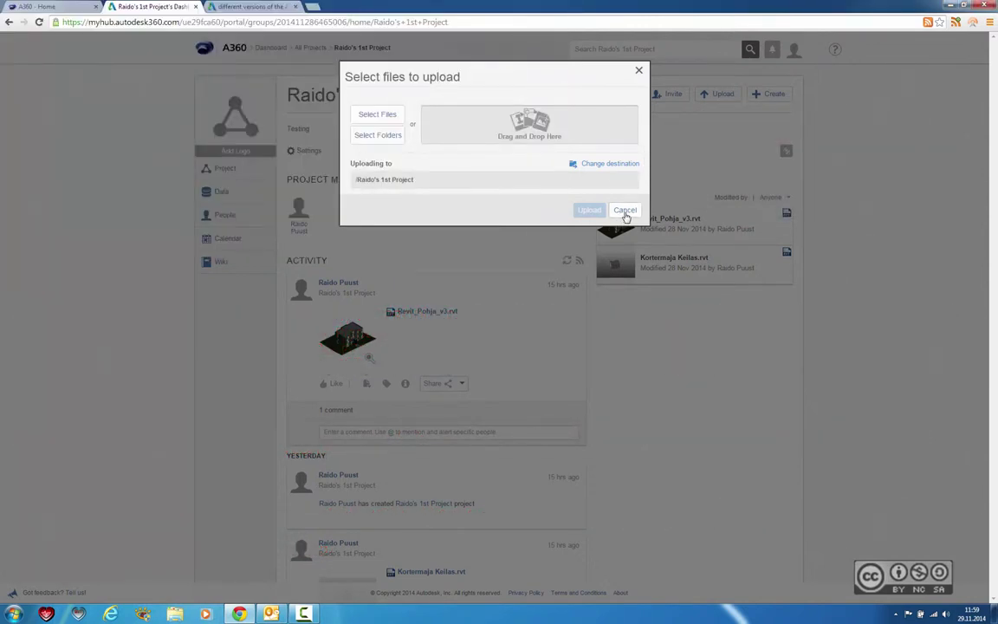
pyautogui.click(624, 211)
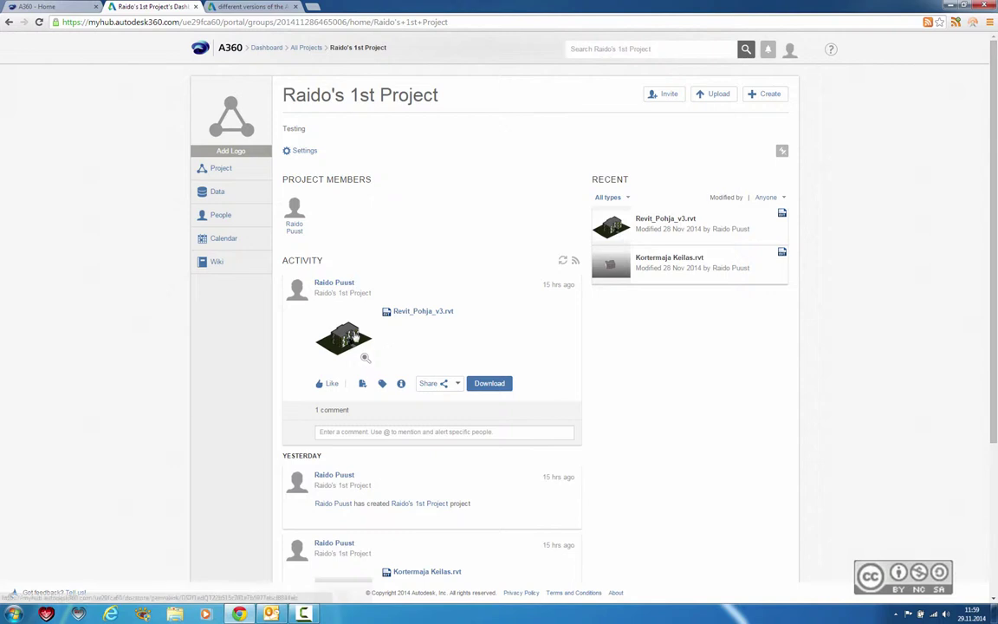
pyautogui.moveTo(351, 338)
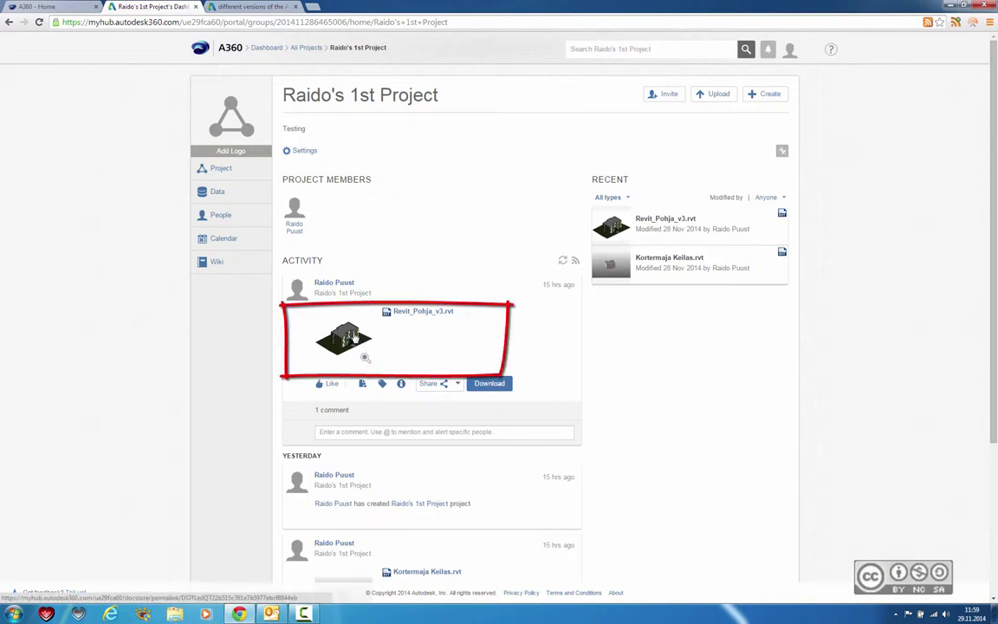
# Open Revit_Pohja_v3.rvt in the A360 3D viewer.
pyautogui.click(354, 336)
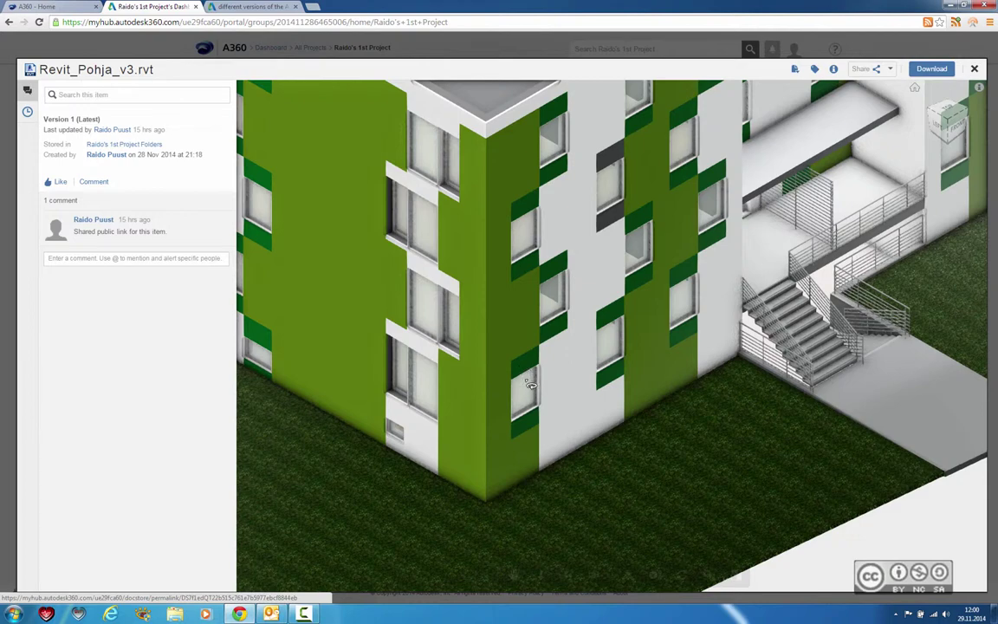
pyautogui.scroll(3, 534, 357)
pyautogui.scroll(2, 534, 359)
pyautogui.scroll(-3, 535, 359)
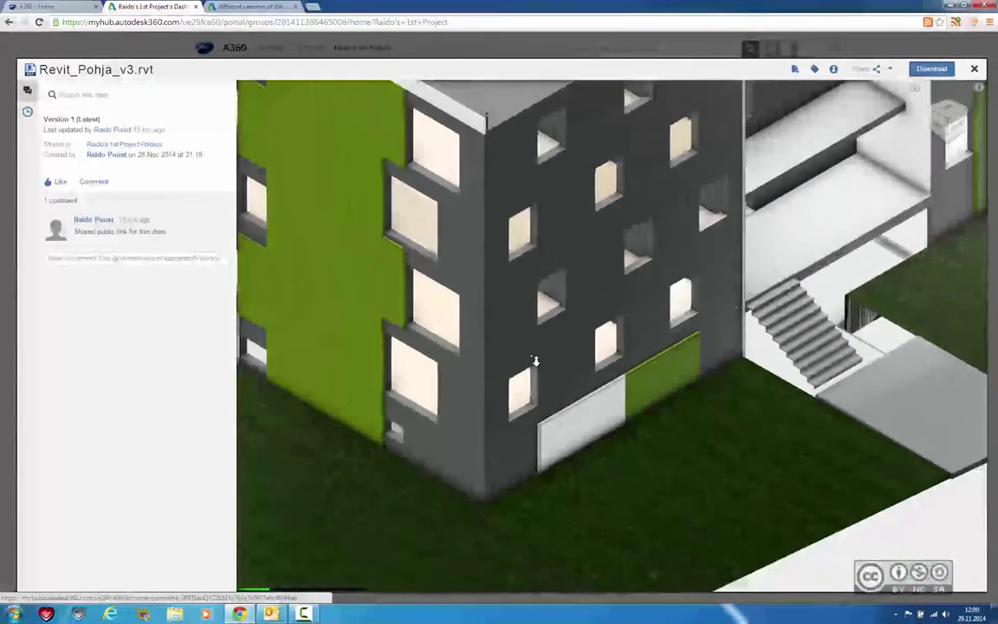
pyautogui.scroll(-3, 534, 357)
# Orbit and zoom the building, using the ViewCube for an aerial corner view.
pyautogui.moveTo(641, 341)
pyautogui.mouseDown()
pyautogui.moveTo(768, 338)
pyautogui.moveTo(753, 230)
pyautogui.moveTo(592, 260)
pyautogui.mouseUp()
pyautogui.scroll(-3, 592, 261)
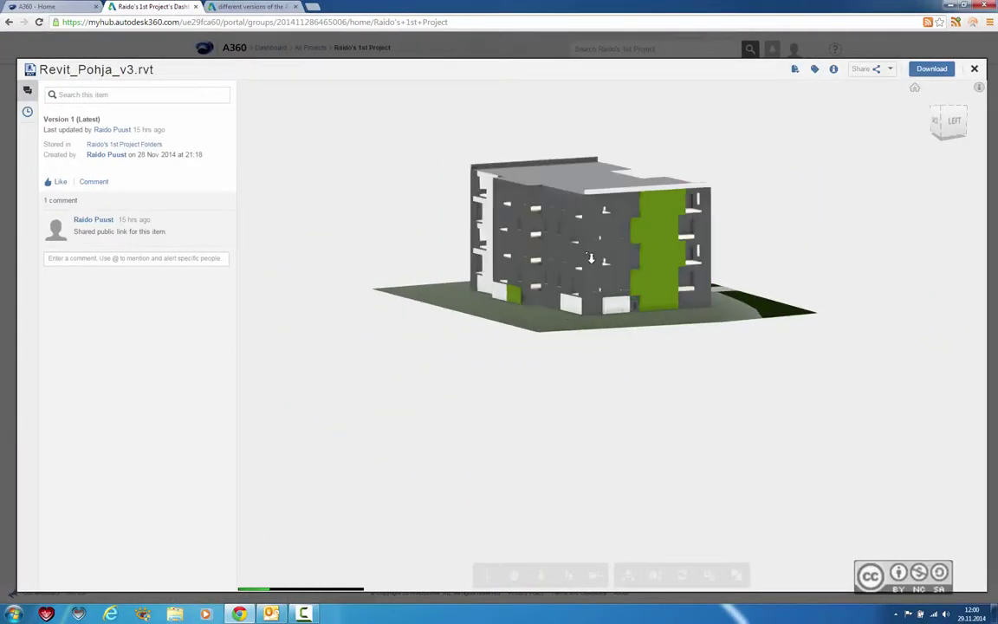
pyautogui.scroll(1, 524, 226)
pyautogui.scroll(5, 523, 227)
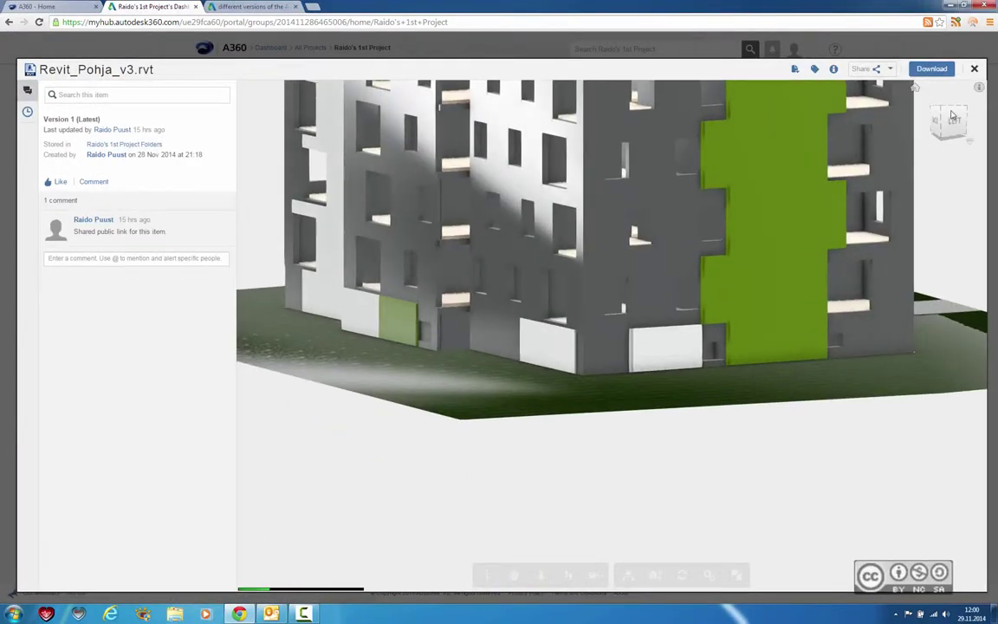
pyautogui.click(941, 111)
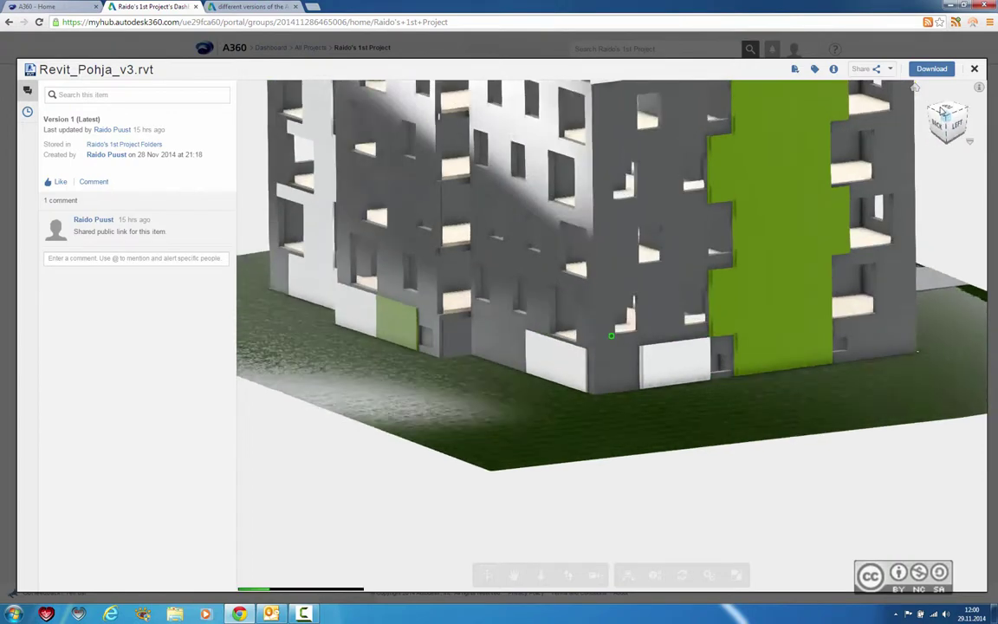
pyautogui.moveTo(793, 342); pyautogui.dragTo(627, 355)
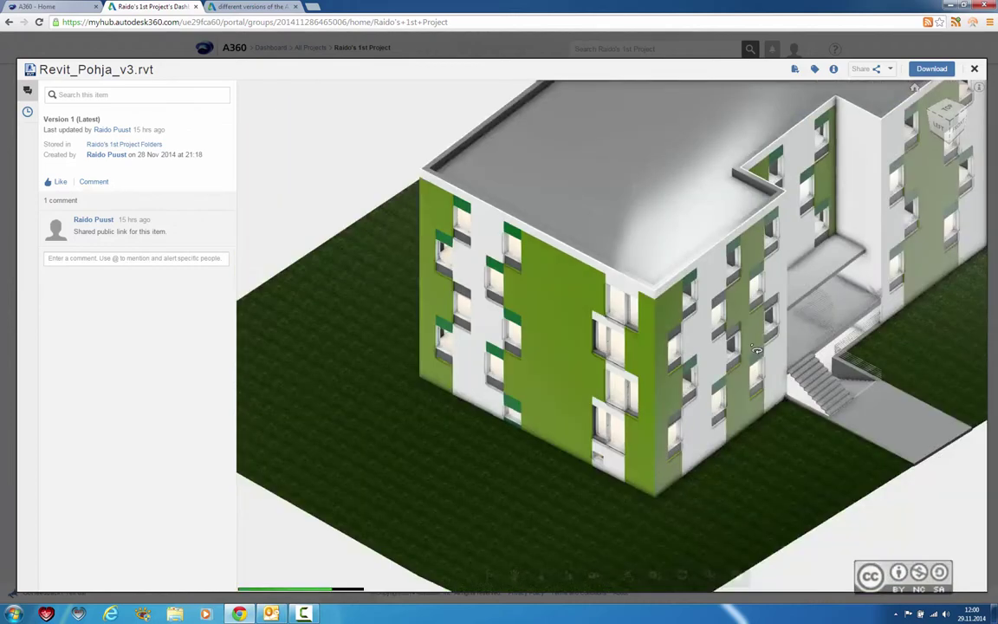
pyautogui.scroll(-2, 741, 318)
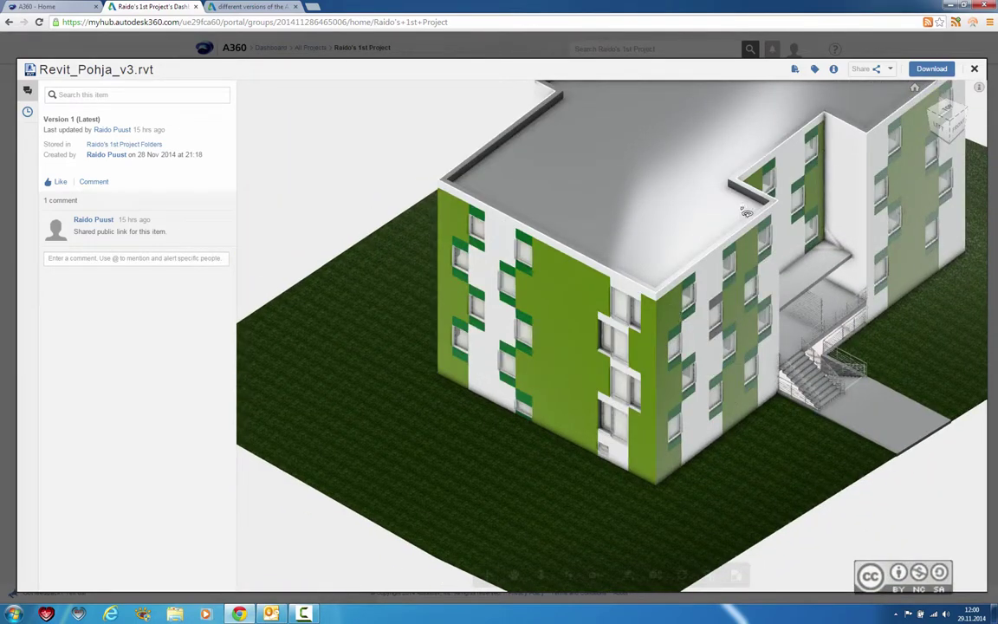
# Share the model link by email to the recipient's address with the note 'Check it out!'.
pyautogui.click(890, 71)
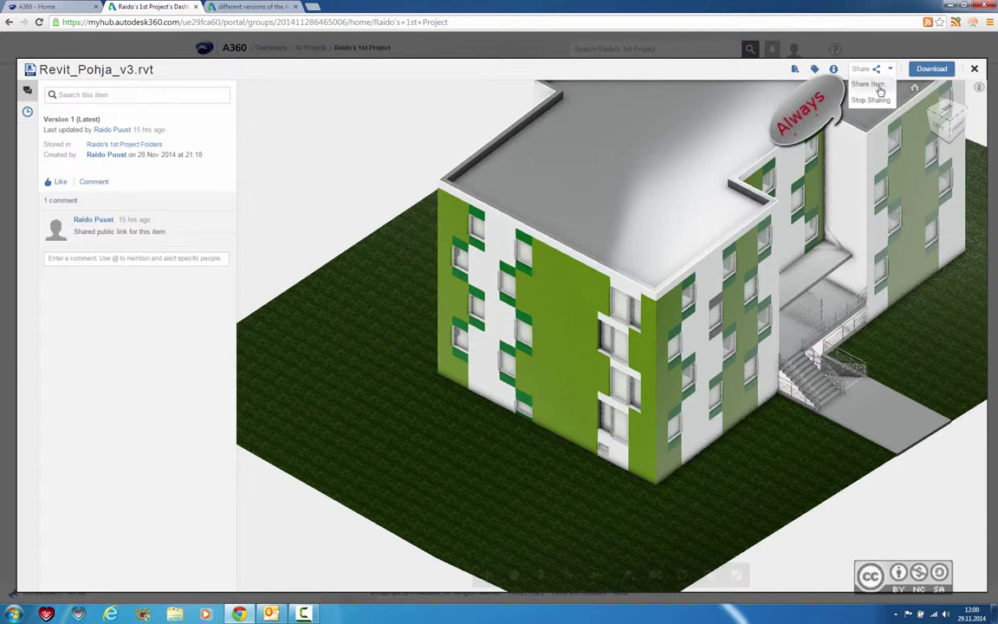
pyautogui.click(875, 87)
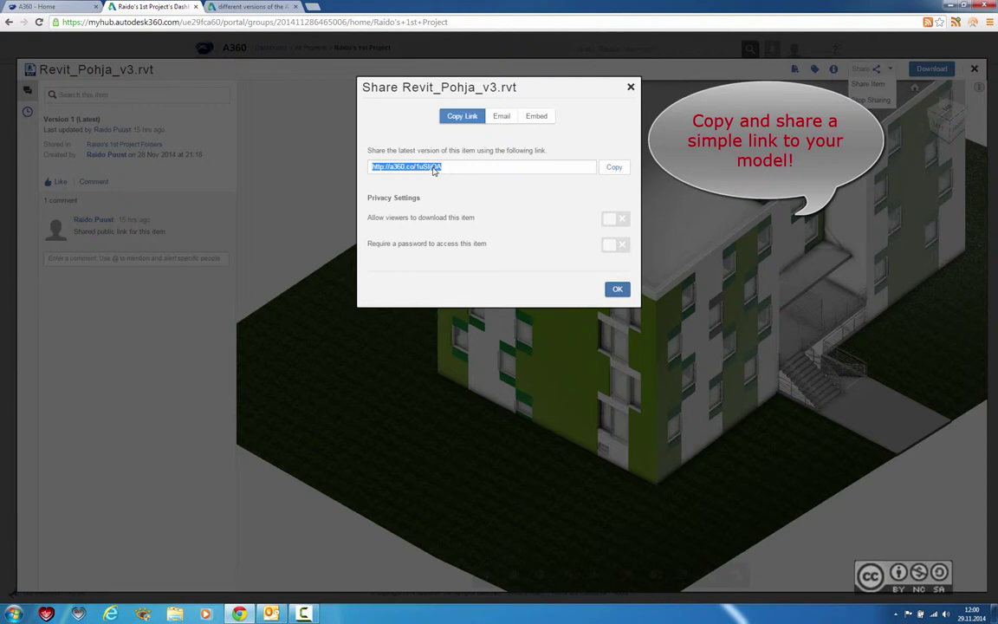
pyautogui.click(501, 118)
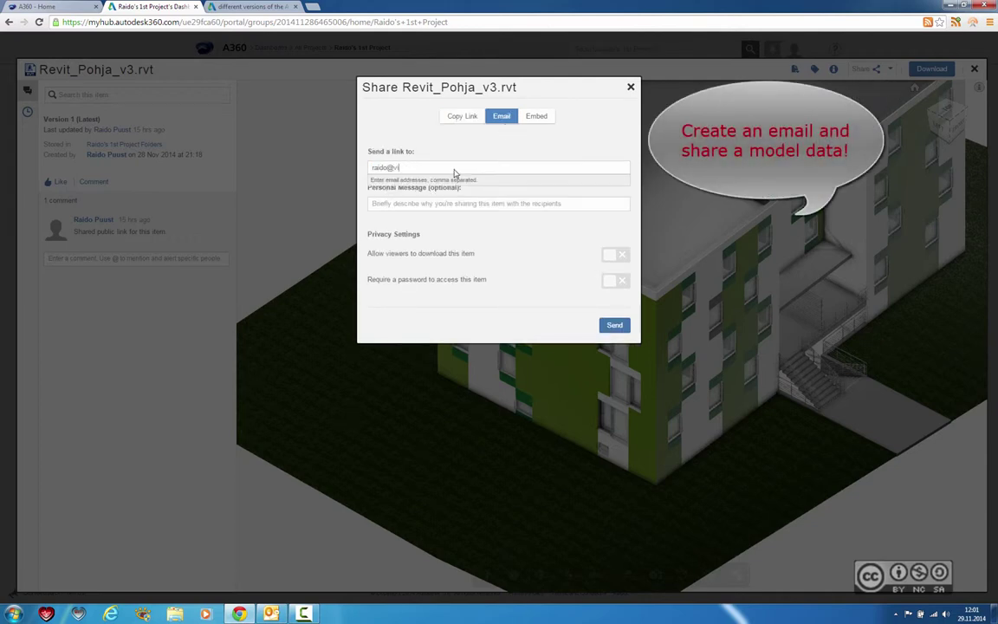
pyautogui.write('anova.ee')
pyautogui.click(472, 210)
pyautogui.write('Check')
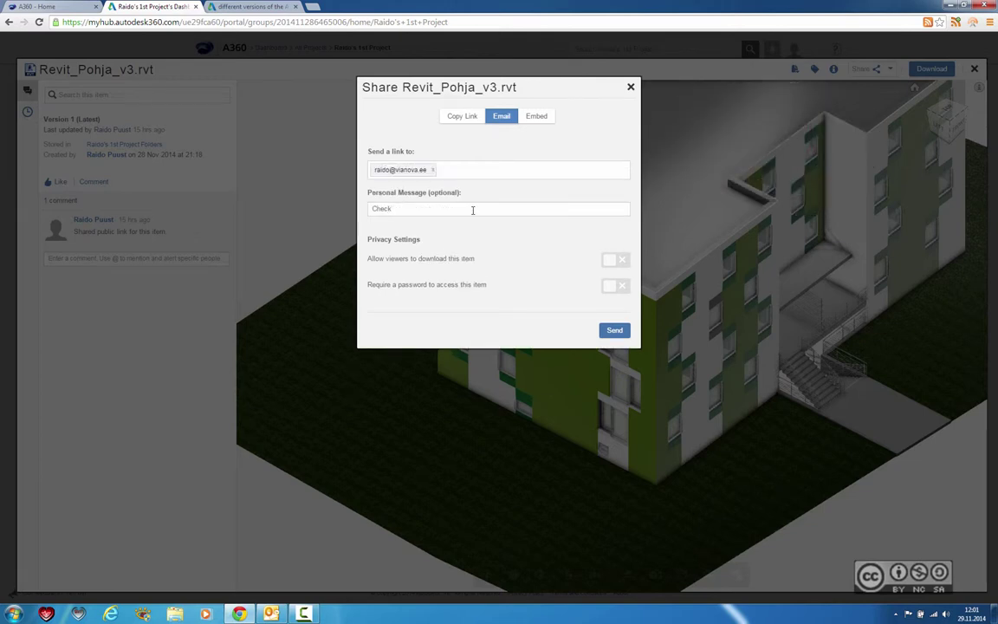
pyautogui.write(' it out!')
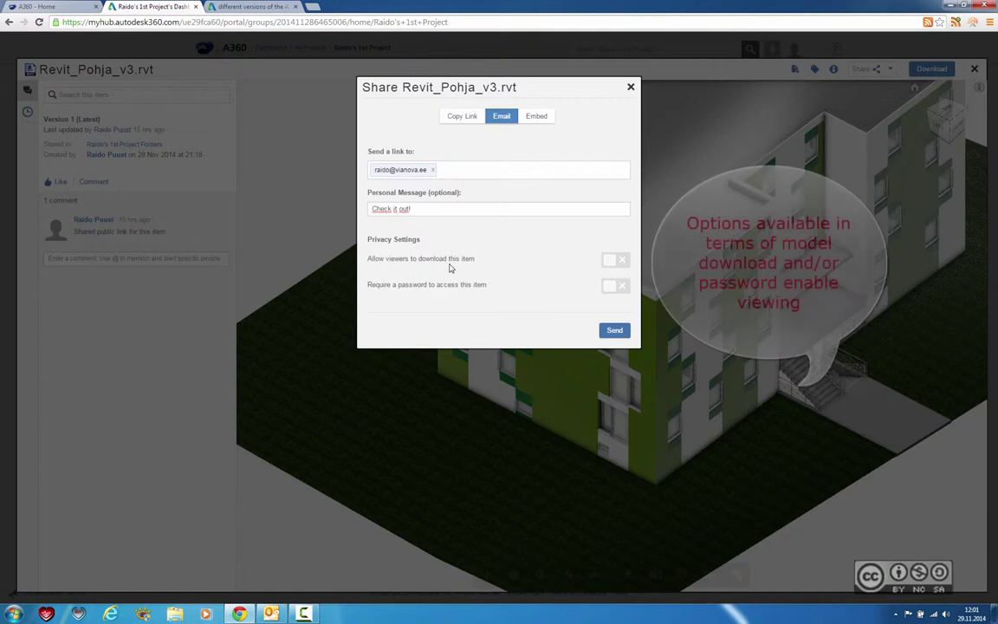
# Leave viewer downloads and password protection off, and send the link.
pyautogui.click(615, 259)
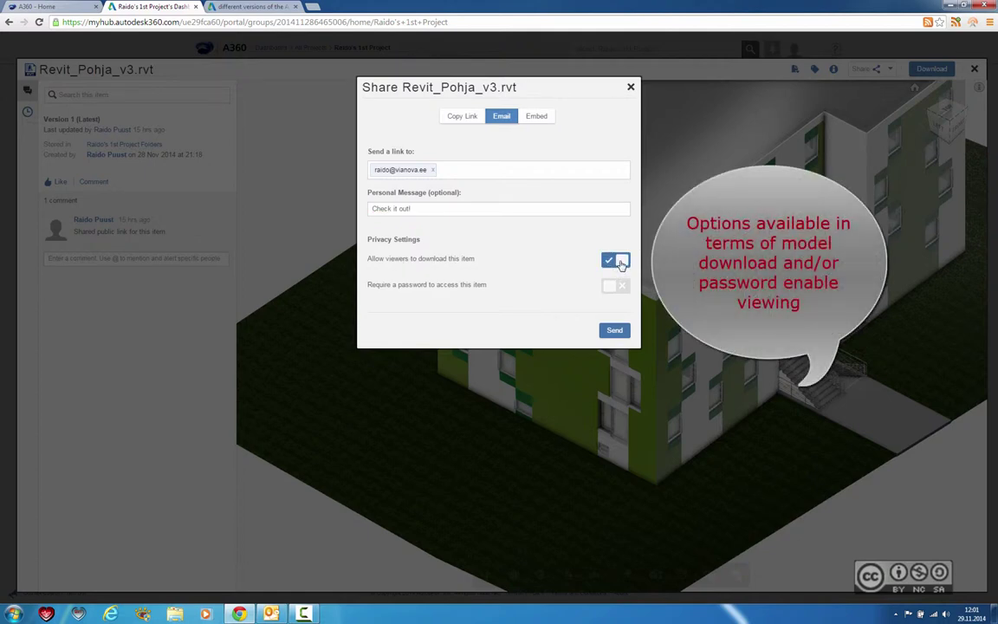
pyautogui.click(617, 260)
pyautogui.click(614, 285)
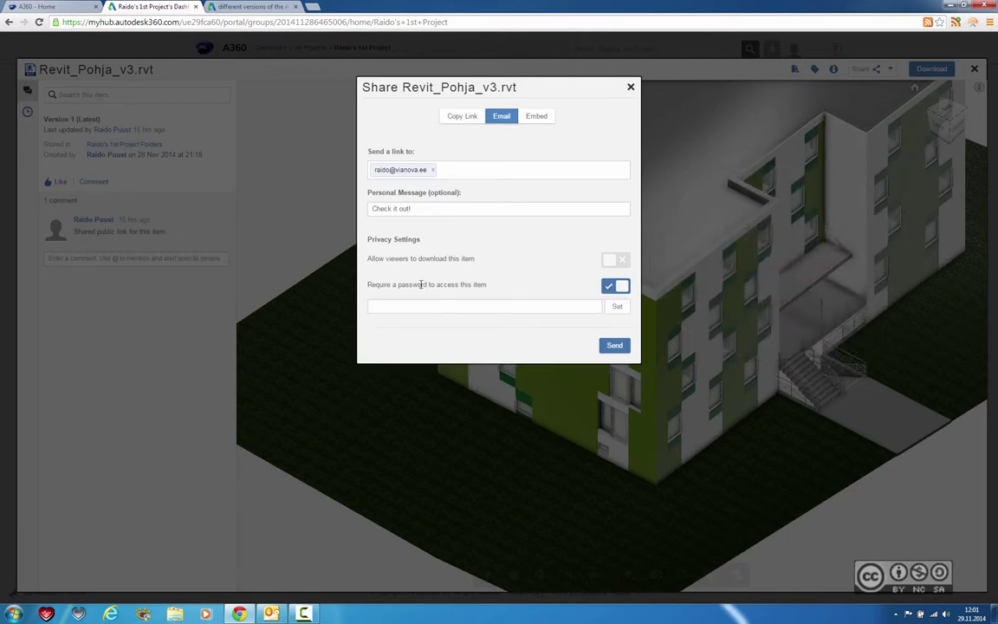
pyautogui.click(618, 286)
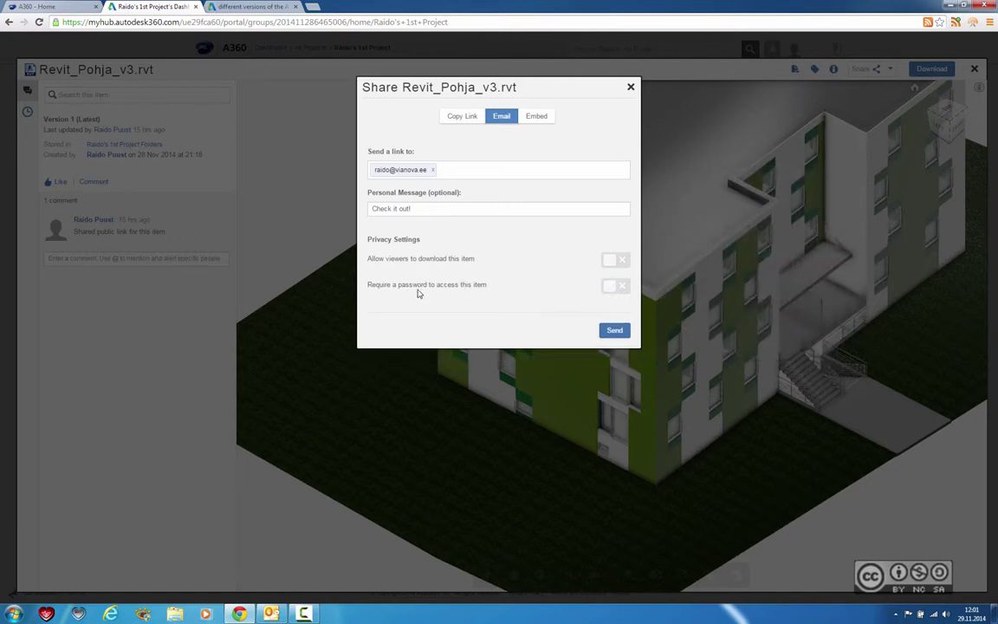
pyautogui.click(614, 331)
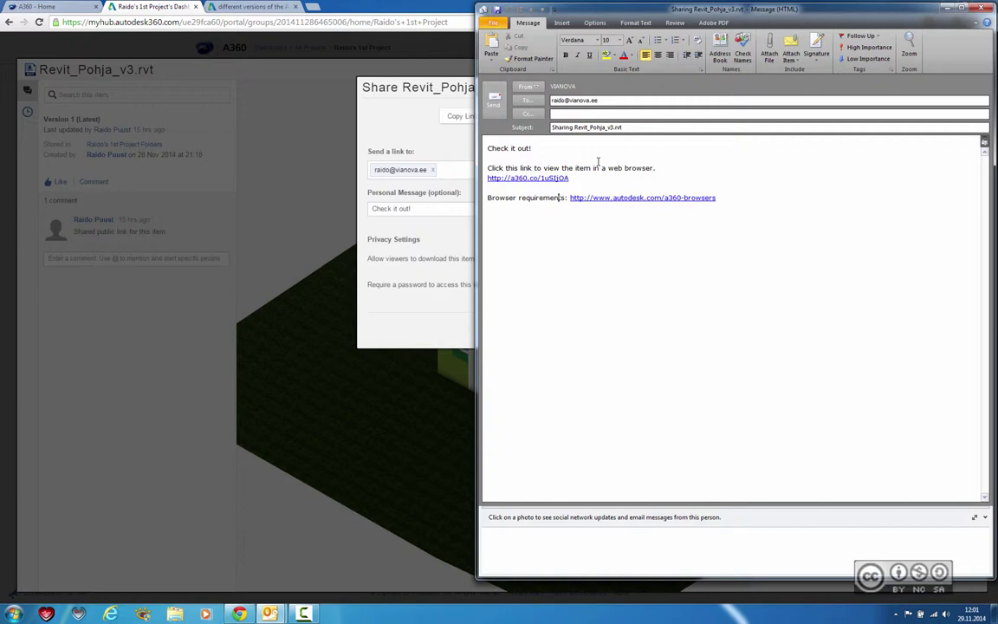
# Send the Outlook sharing email and open its a360.co link from the Inbox.
pyautogui.click(493, 102)
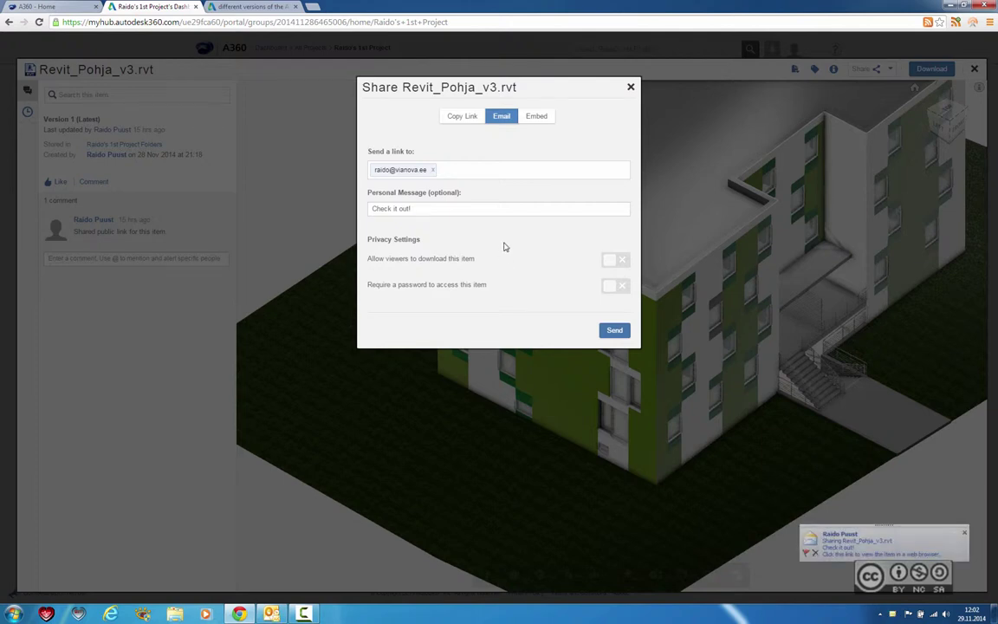
pyautogui.click(826, 554)
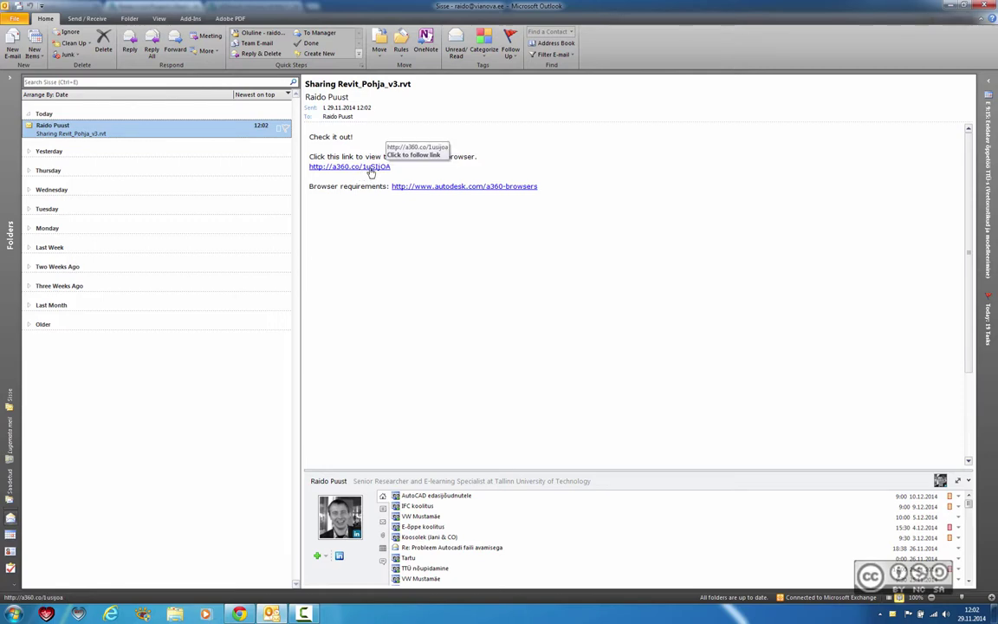
pyautogui.click(370, 169)
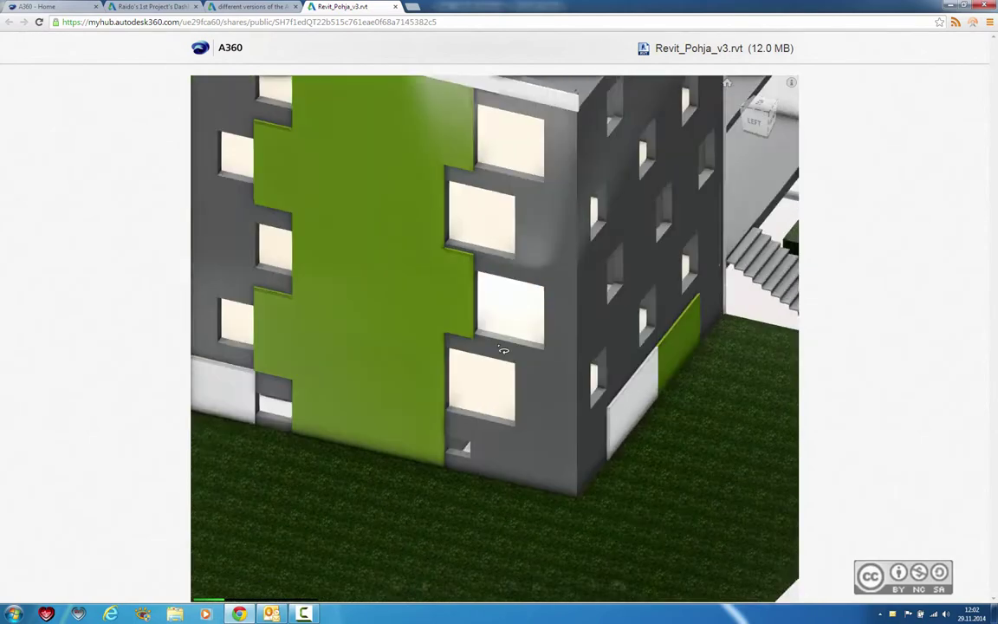
pyautogui.moveTo(503, 349)
pyautogui.mouseDown()
pyautogui.moveTo(610, 300)
pyautogui.moveTo(574, 294)
pyautogui.mouseUp()
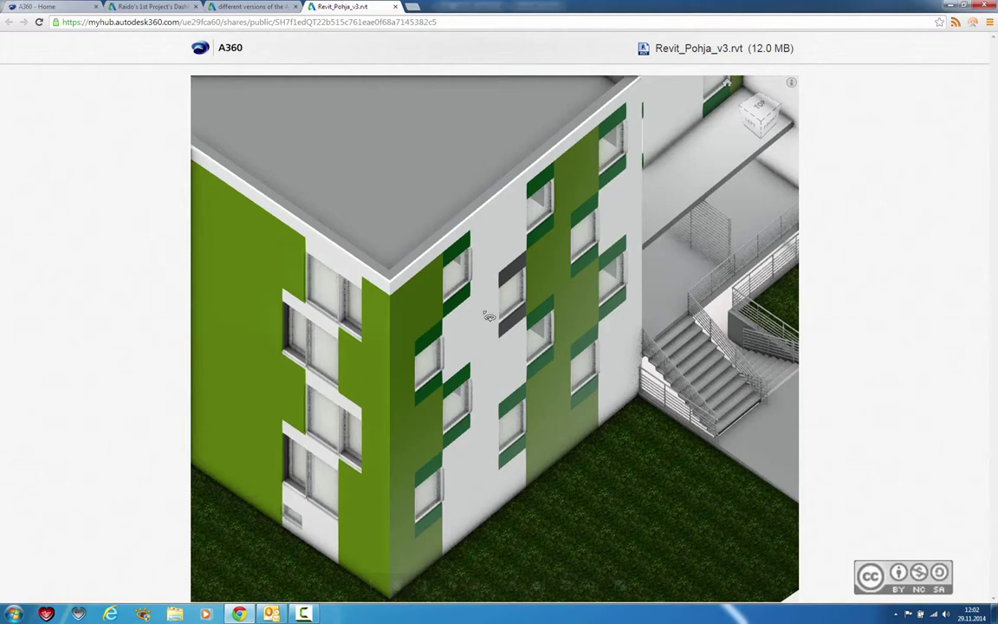
pyautogui.moveTo(440, 284)
pyautogui.mouseDown()
pyautogui.moveTo(472, 315)
pyautogui.moveTo(496, 245)
pyautogui.mouseUp()
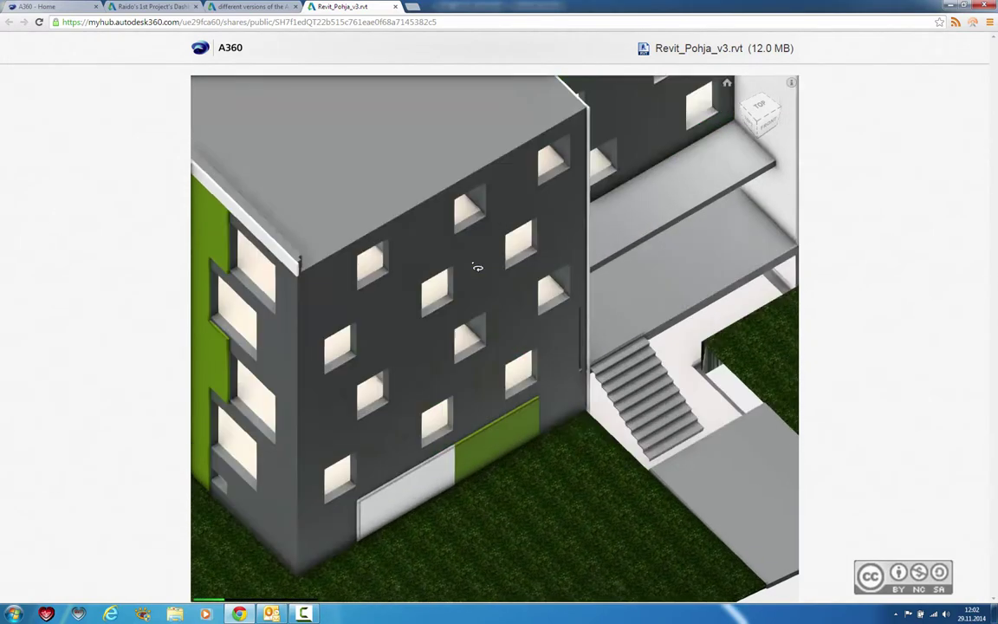
# Close the viewer tab and select the model's 800x600 iframe embed code.
pyautogui.click(395, 8)
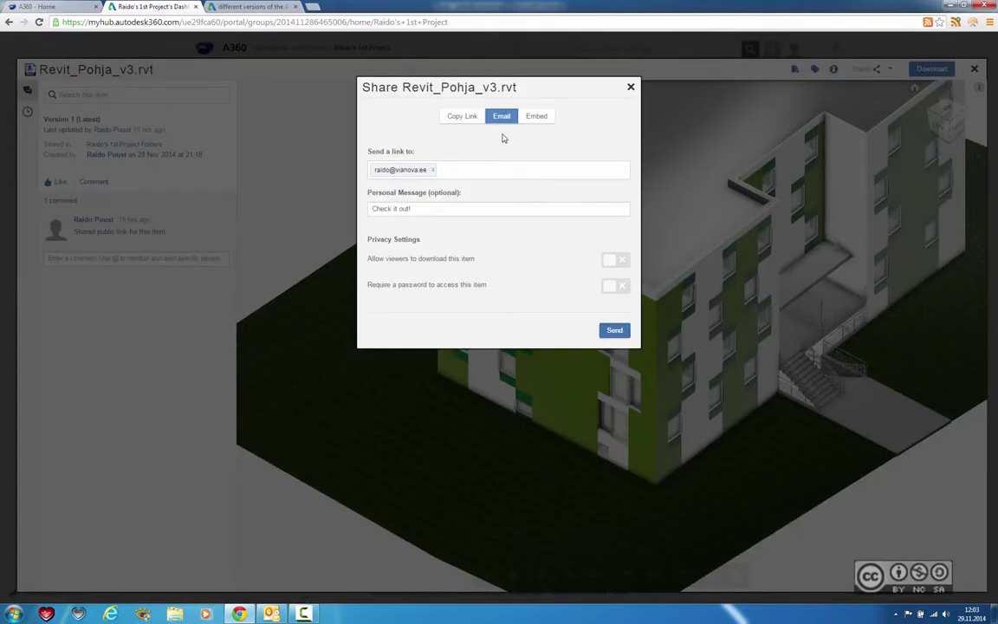
pyautogui.click(539, 116)
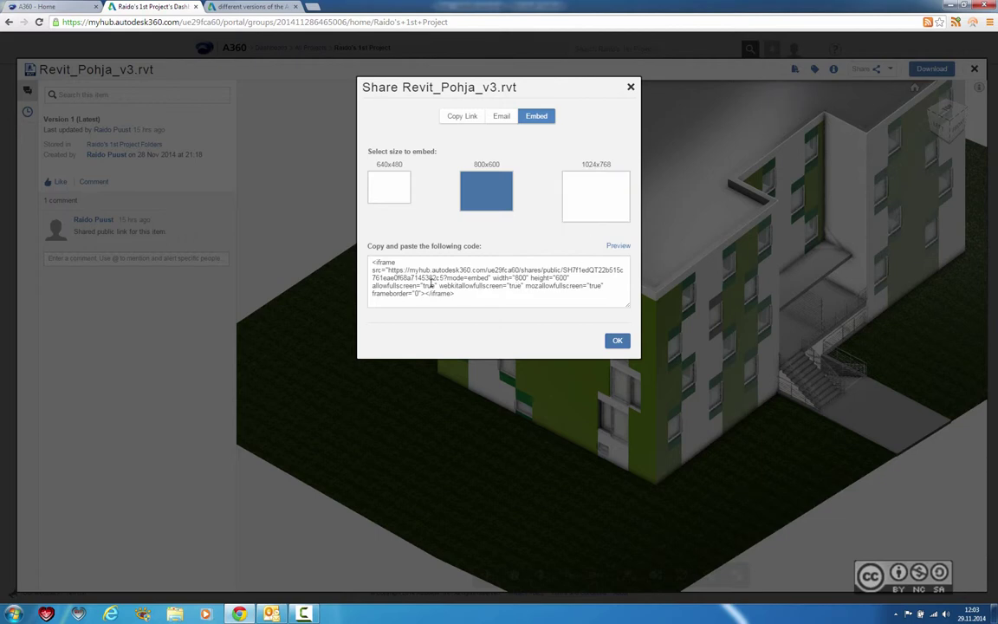
pyautogui.click(374, 267)
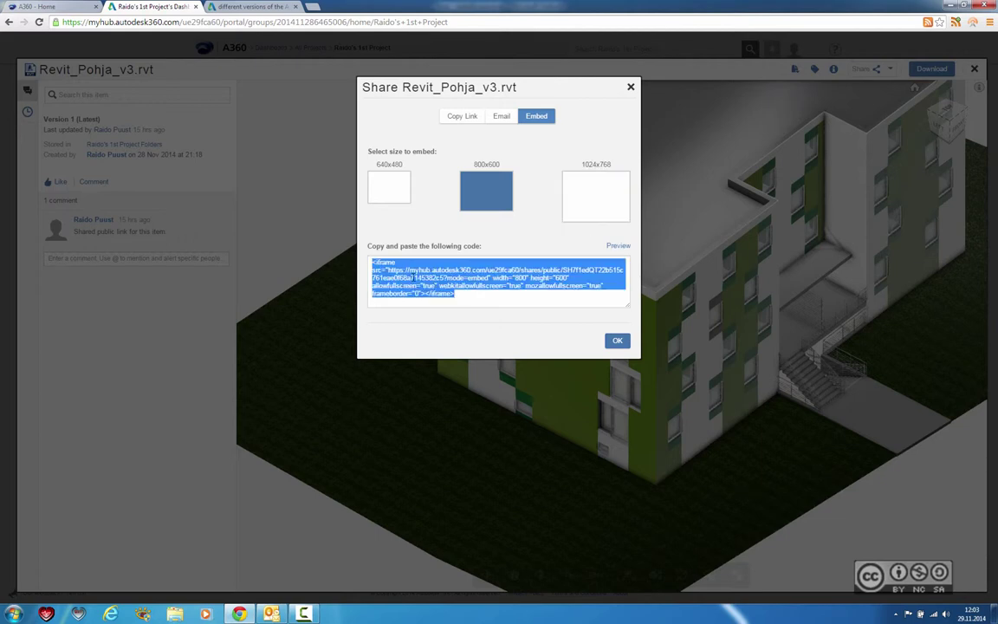
pyautogui.click(13, 613)
# Paste the embed code into a new Notepad document and resize the viewer to 400x300.
pyautogui.click(48, 313)
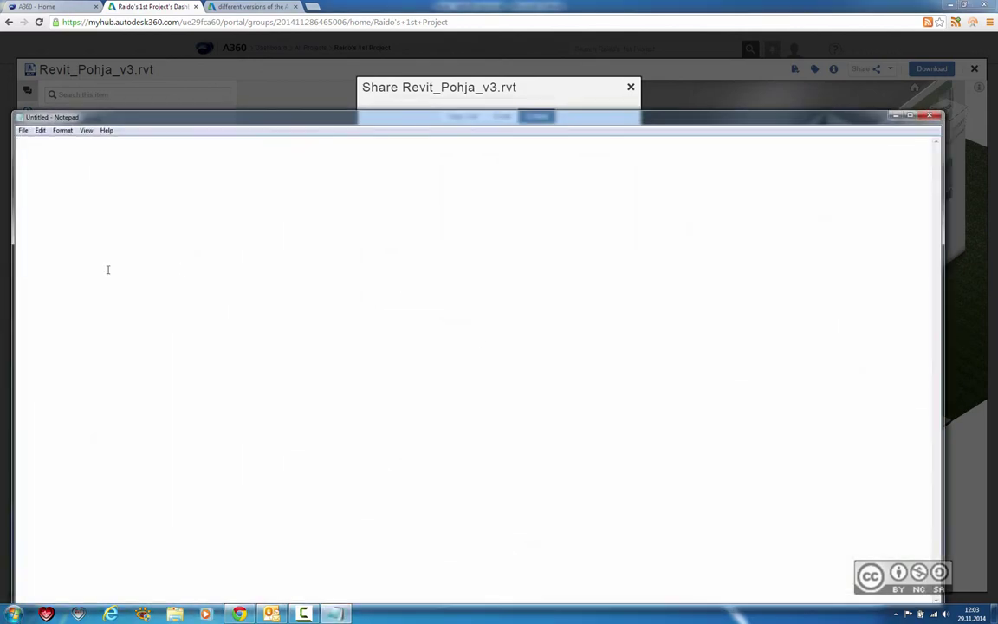
pyautogui.write('<iframe src="https://myhub.autodesk360.com/ue29fca60/shares/public/SH7f1edQT22b515c761eae0f68a7145382c5?mode=embed" width="800" height="600" allowfullscreen="true" webkitallowfullscreen="true" mozallowfullscreen="true"  frameborder="0"></iframe>')
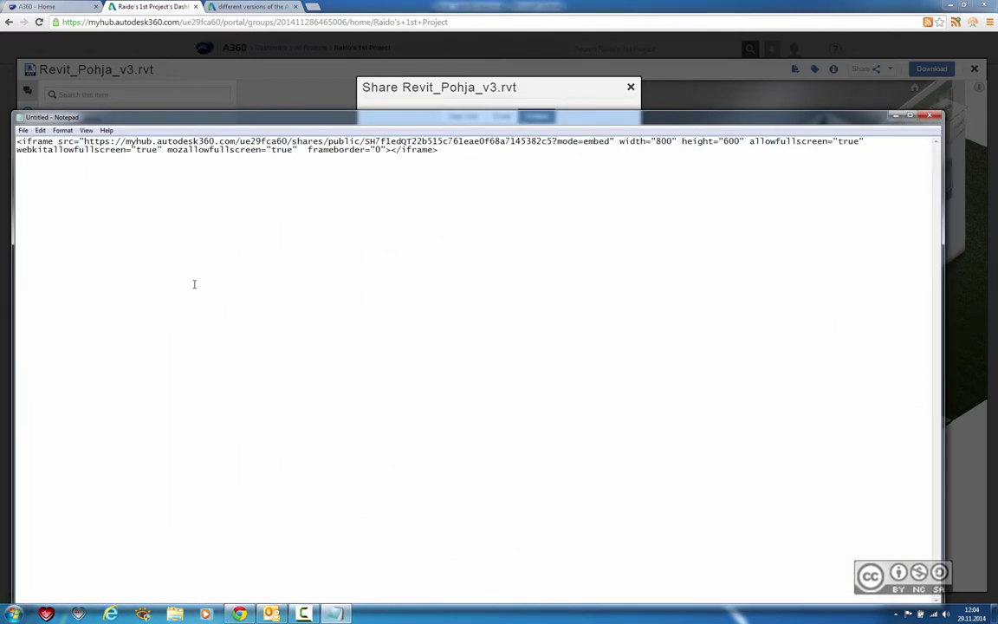
pyautogui.moveTo(656, 141); pyautogui.dragTo(661, 141)
pyautogui.write('45')
pyautogui.write('3')
# Save the code on the desktop as mudel.html with All Files type.
pyautogui.click(23, 130)
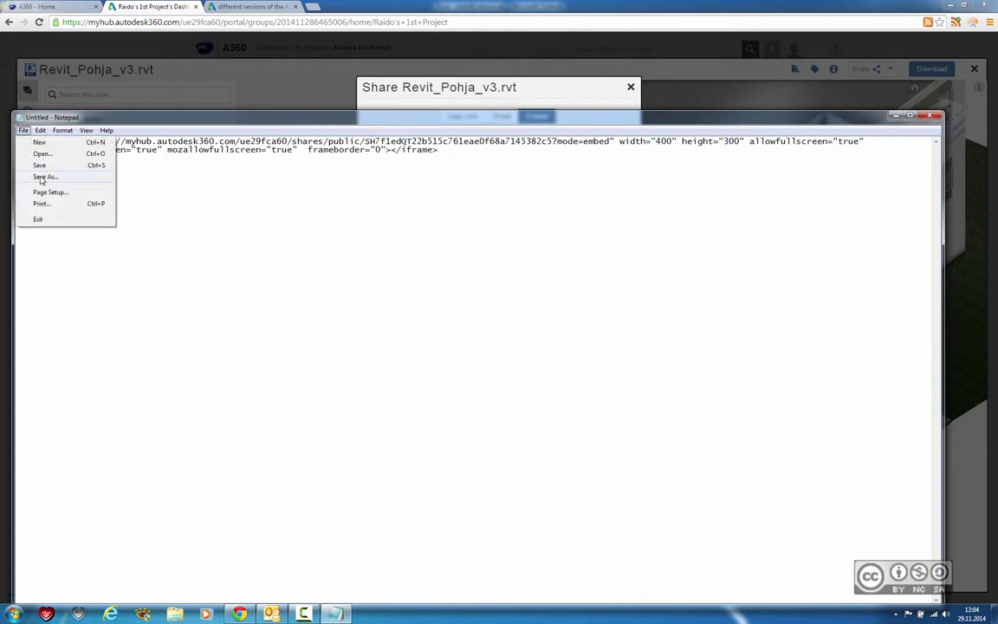
pyautogui.click(38, 164)
pyautogui.click(189, 406)
pyautogui.click(142, 425)
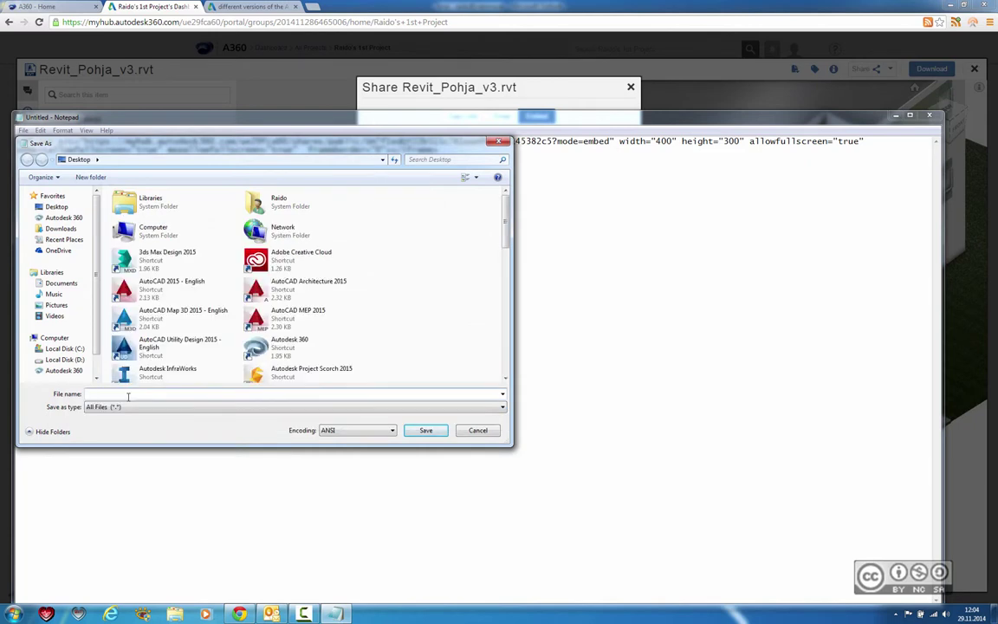
pyautogui.click(128, 394)
pyautogui.write('mudel.html')
pyautogui.press('Return')
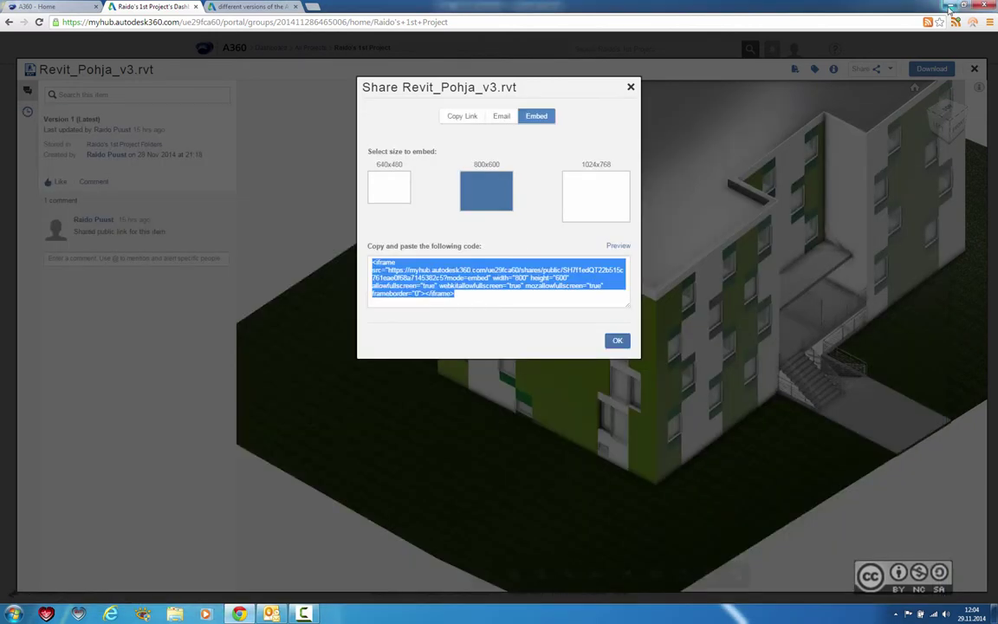
# Open the saved mudel.html from the desktop in Chrome to view the embedded model.
pyautogui.press('super+d')
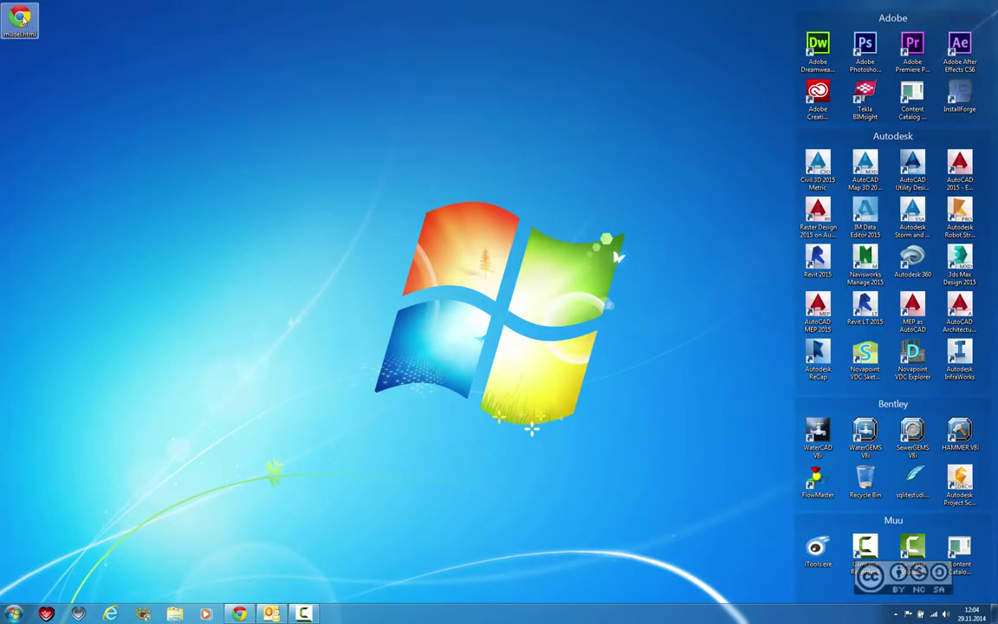
pyautogui.doubleClick(22, 17)
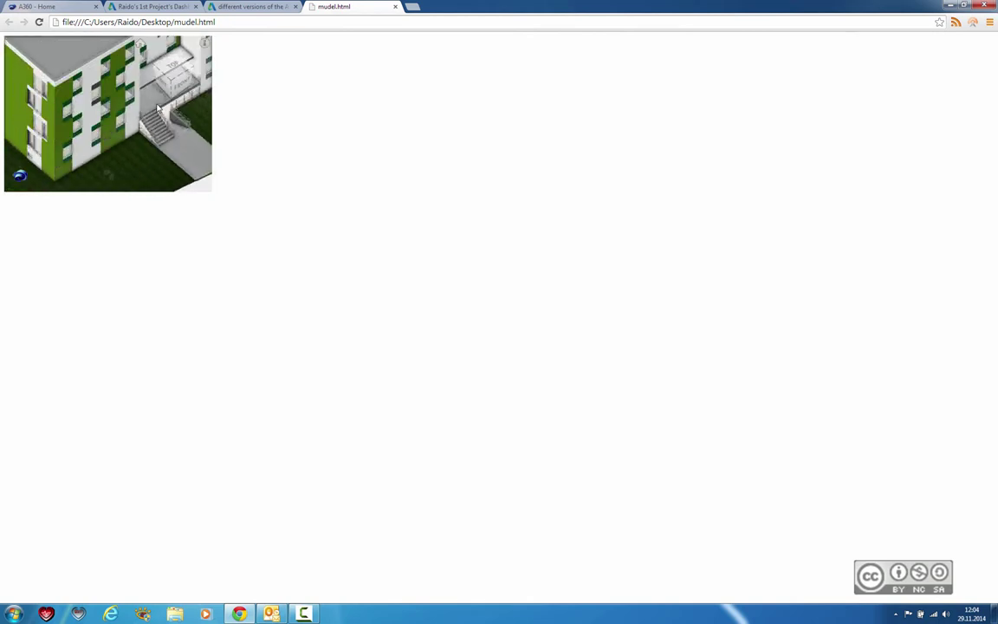
pyautogui.hotkey('ctrl', 'l')
# Load vianova.ee in a new browser tab.
pyautogui.hotkey('ctrl', 't')
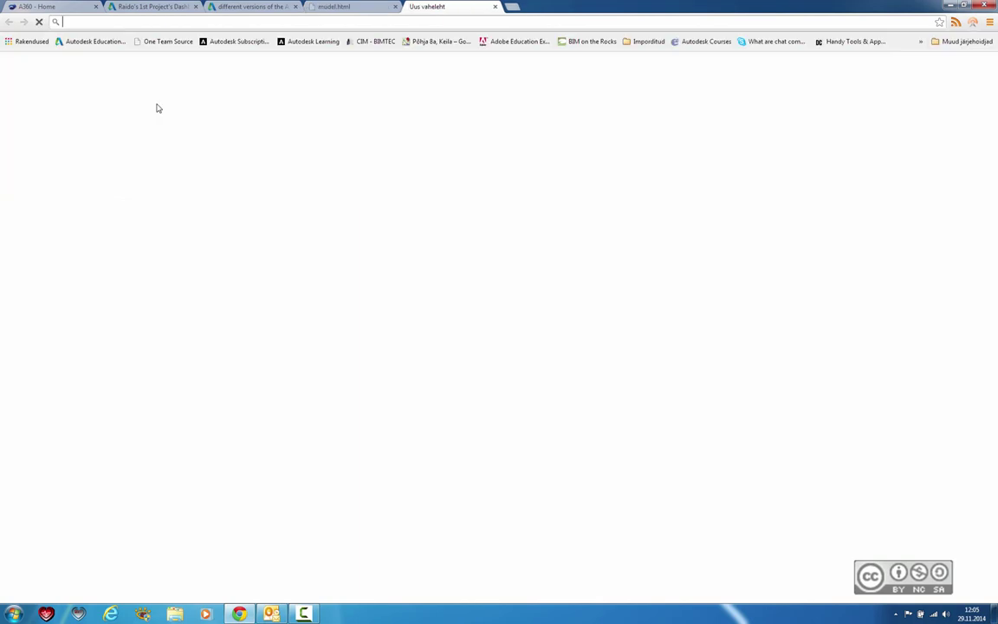
pyautogui.write('vianova.ee')
pyautogui.press('Return')
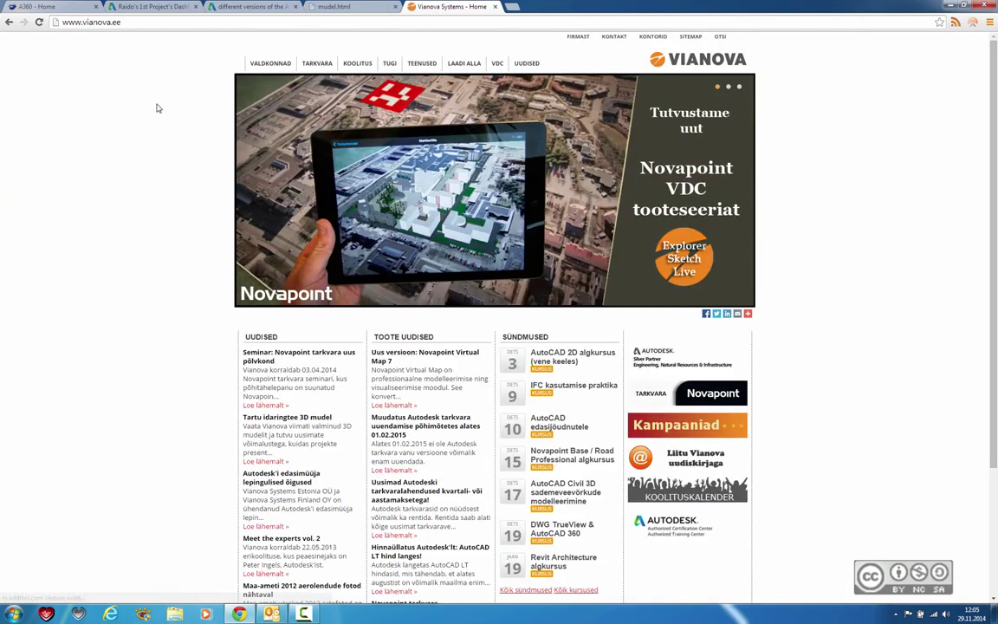
# Navigate KOOLITUS > Autodesk Viewers > DWG TrueView-AutoCAD 360 and scroll to the embedded model.
pyautogui.press('Tab')
pyautogui.press('Tab')
pyautogui.press('Return')
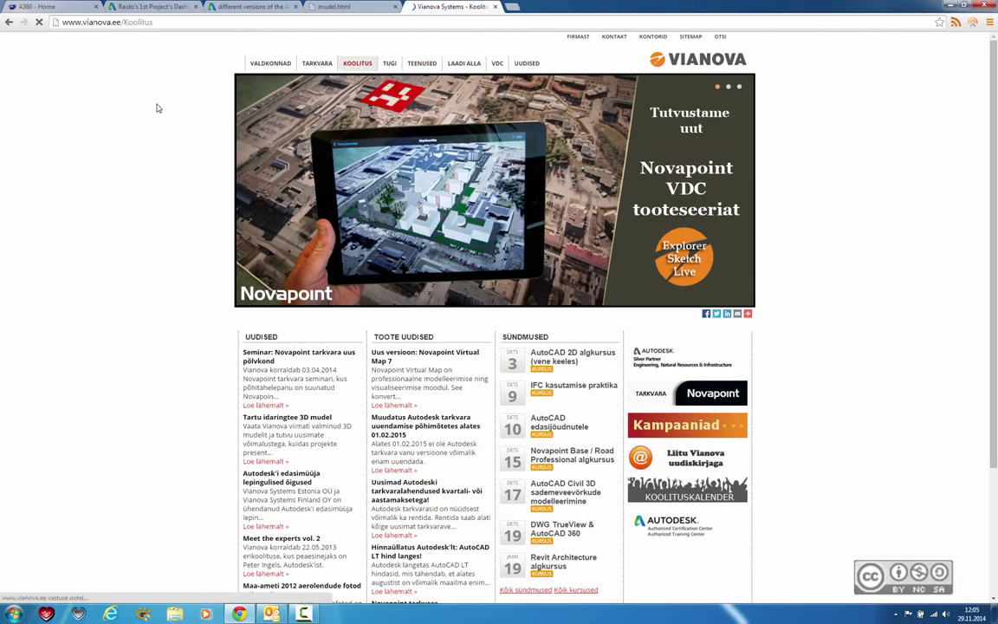
pyautogui.press('Tab')
pyautogui.press('Return')
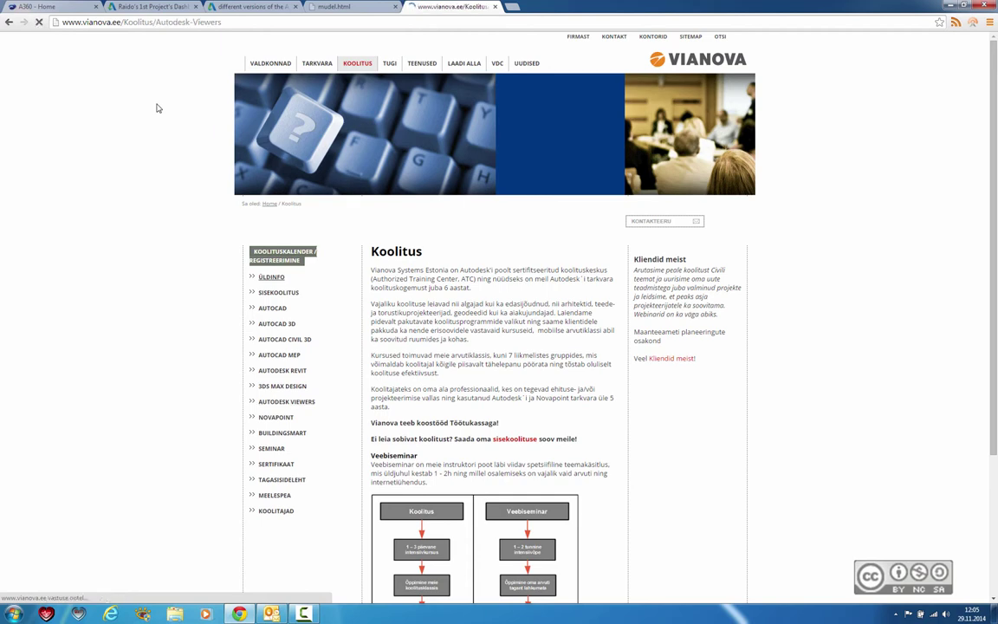
pyautogui.press('Return')
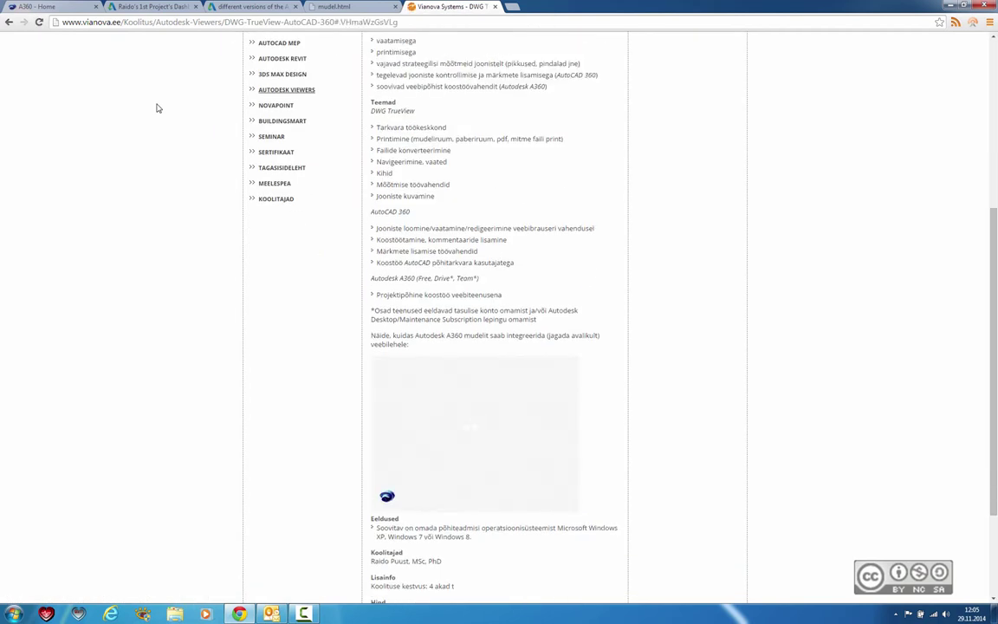
pyautogui.scroll(-1, 159, 108)
pyautogui.scroll(-2, 158, 108)
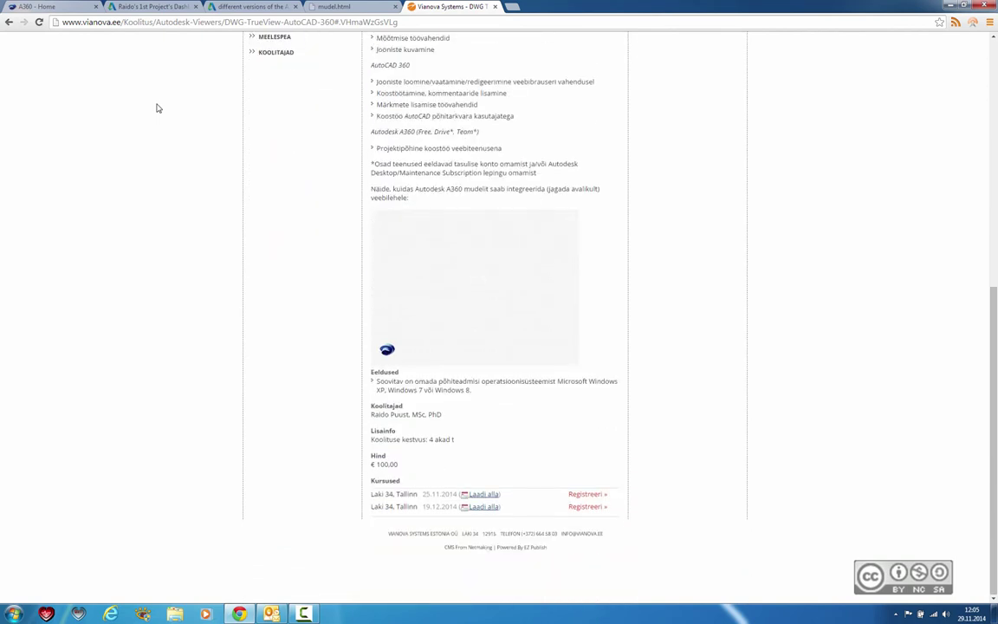